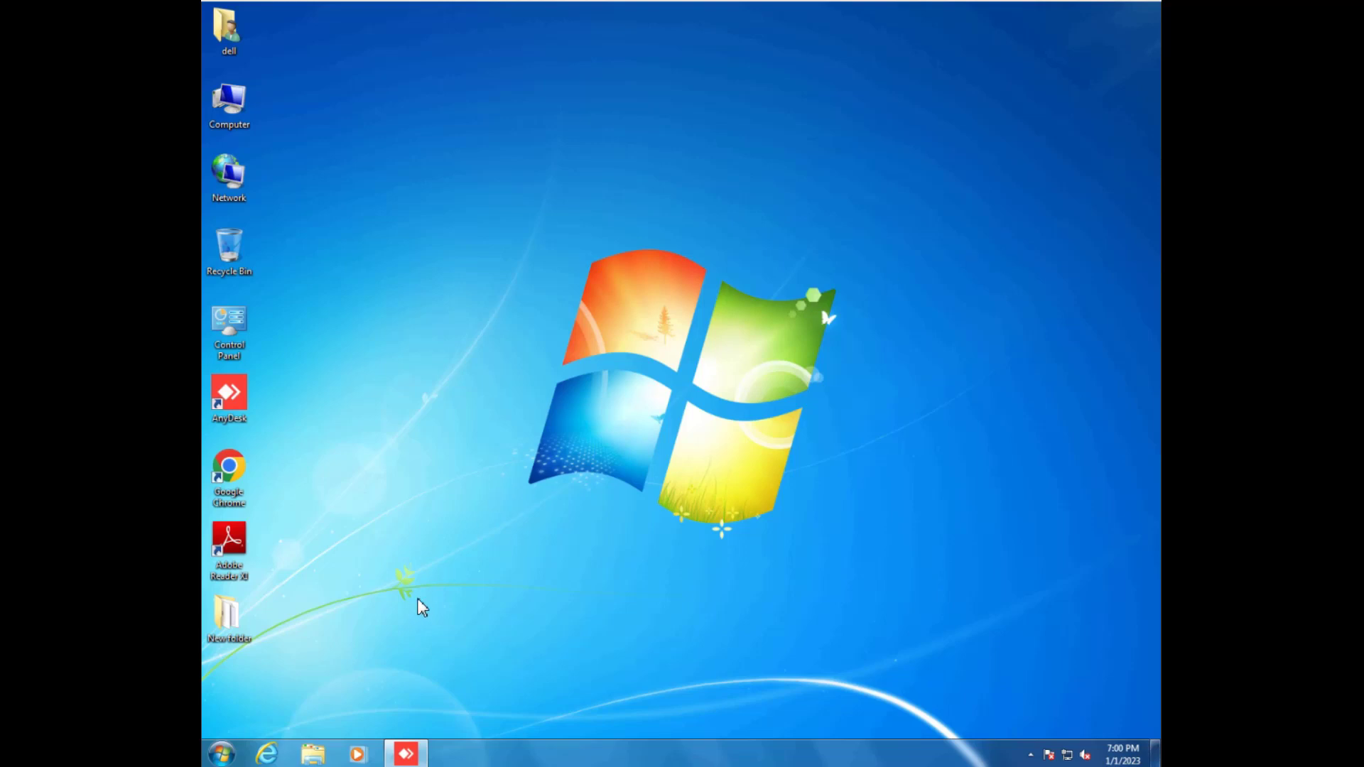
Open Control Panel from the Start menu, showing all items as large icons.
{"action": "left_click", "coordinate": [221, 755]}
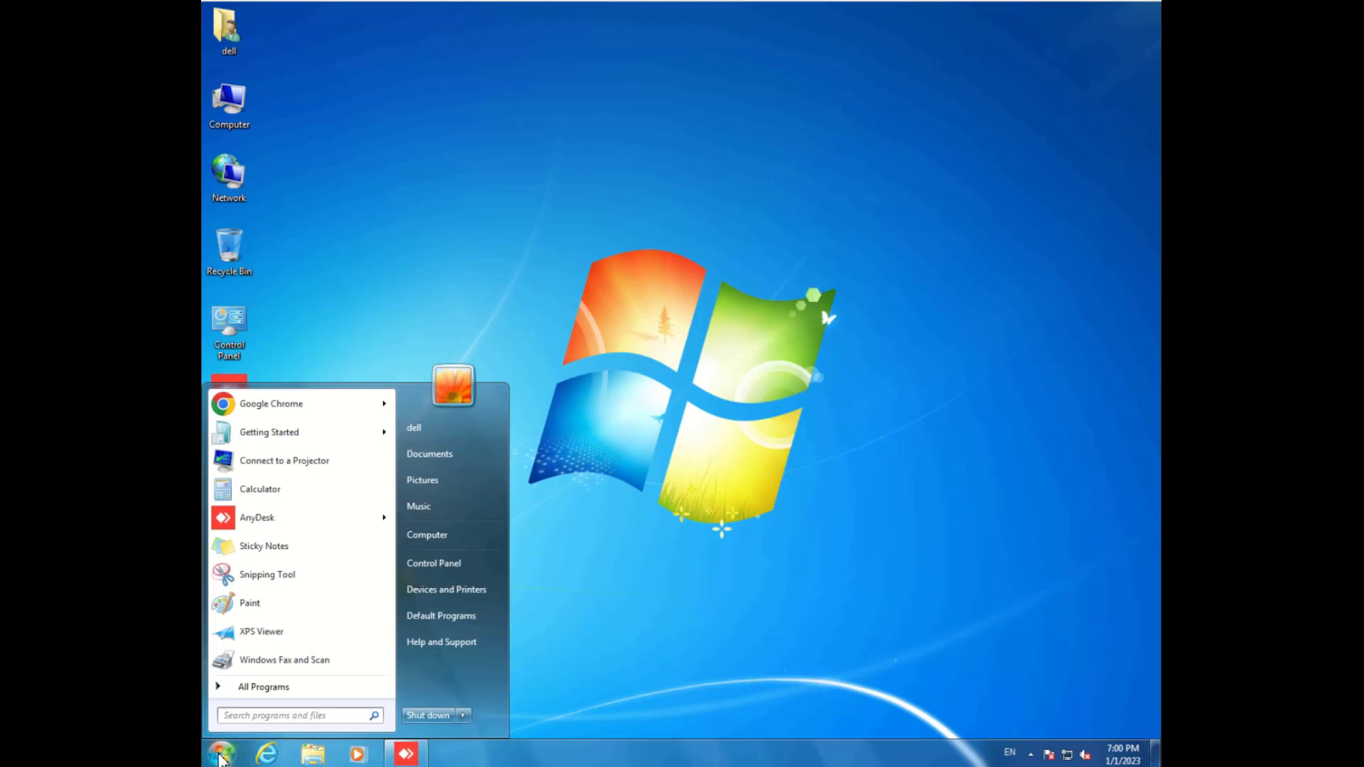
{"action": "left_click", "coordinate": [432, 565]}
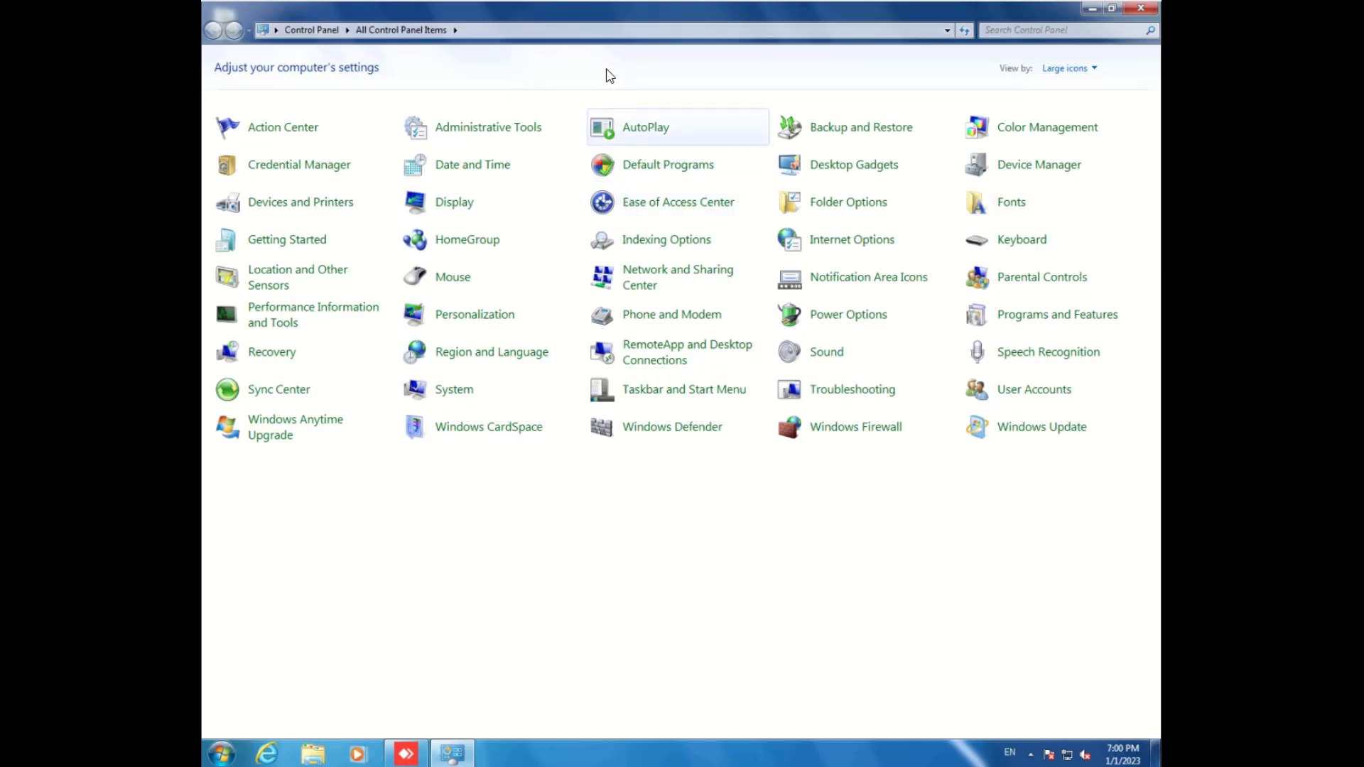
Go to Power Options and its 'Choose what the power button does' page.
{"action": "left_click", "coordinate": [847, 325]}
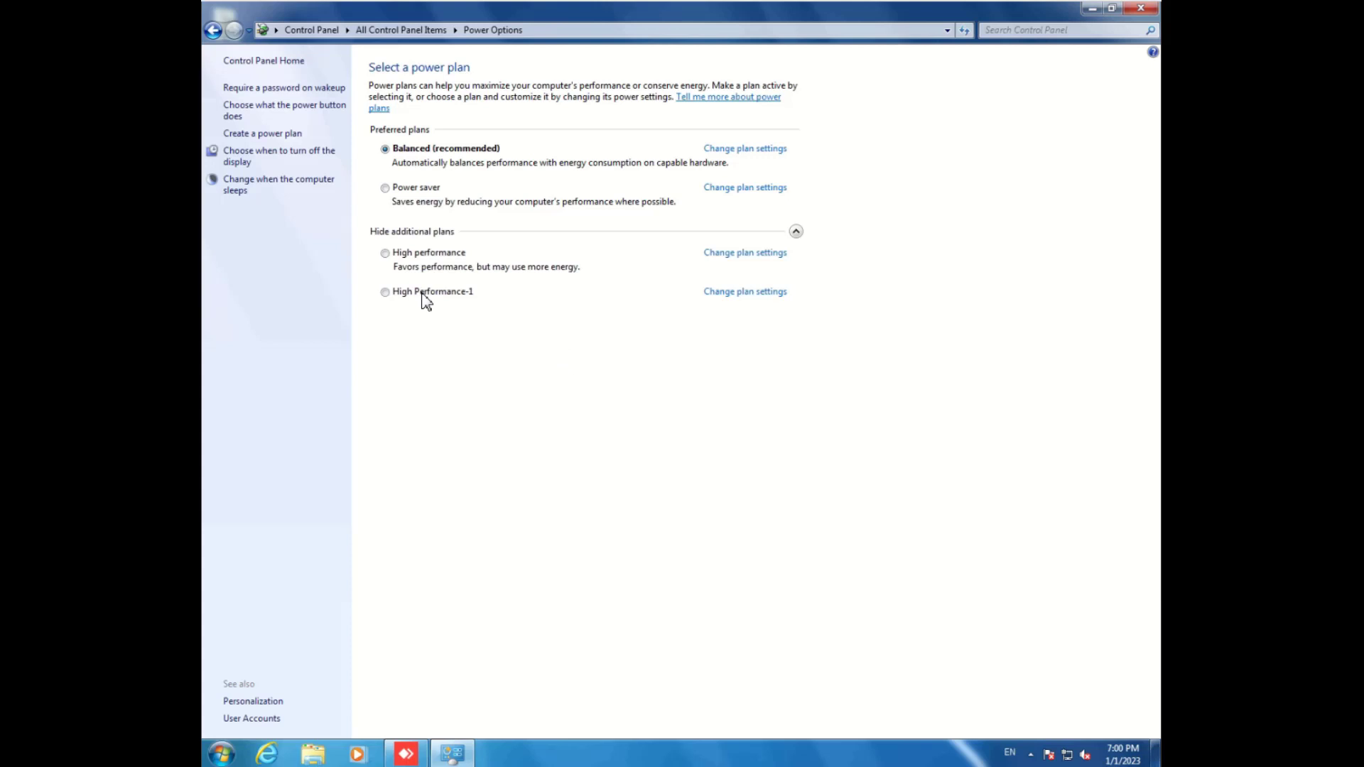
{"action": "left_click", "coordinate": [267, 117]}
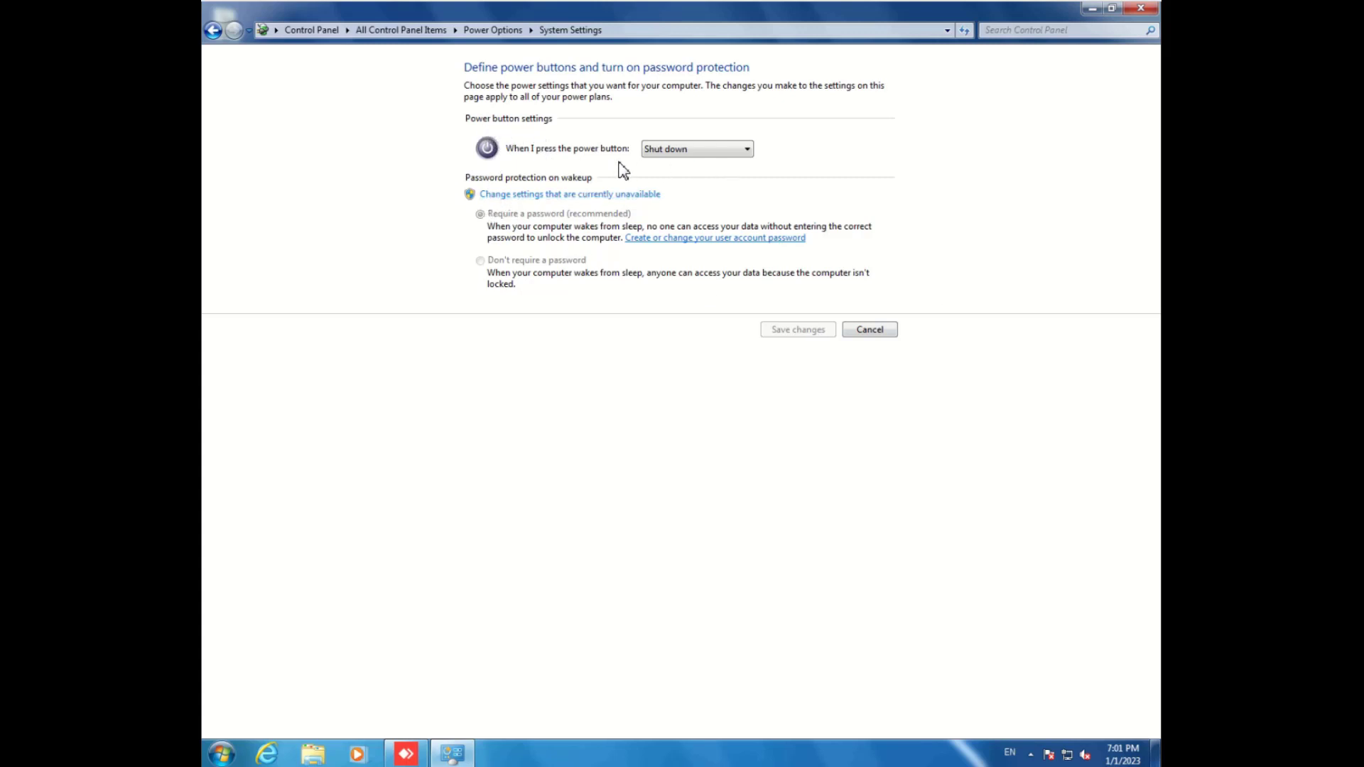
{"action": "left_click", "coordinate": [749, 153]}
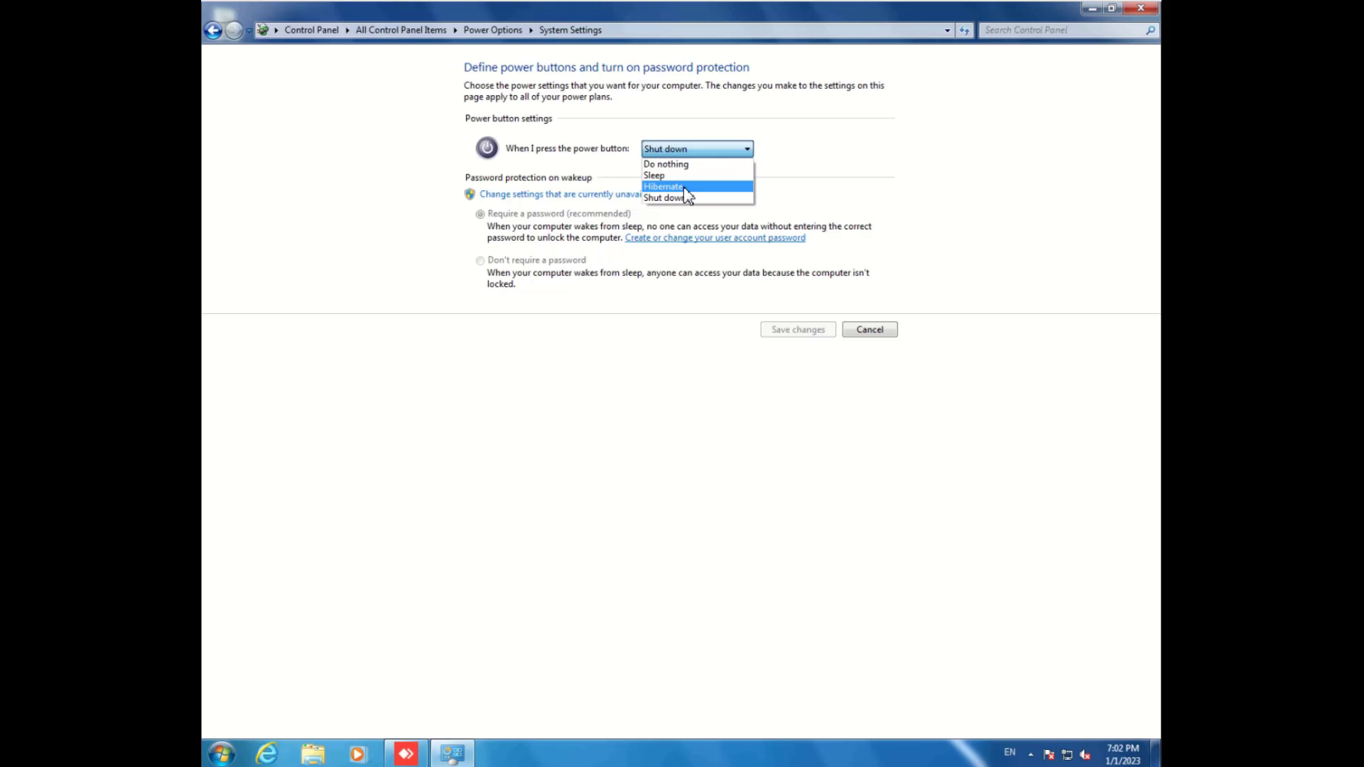
{"action": "left_click", "coordinate": [984, 391]}
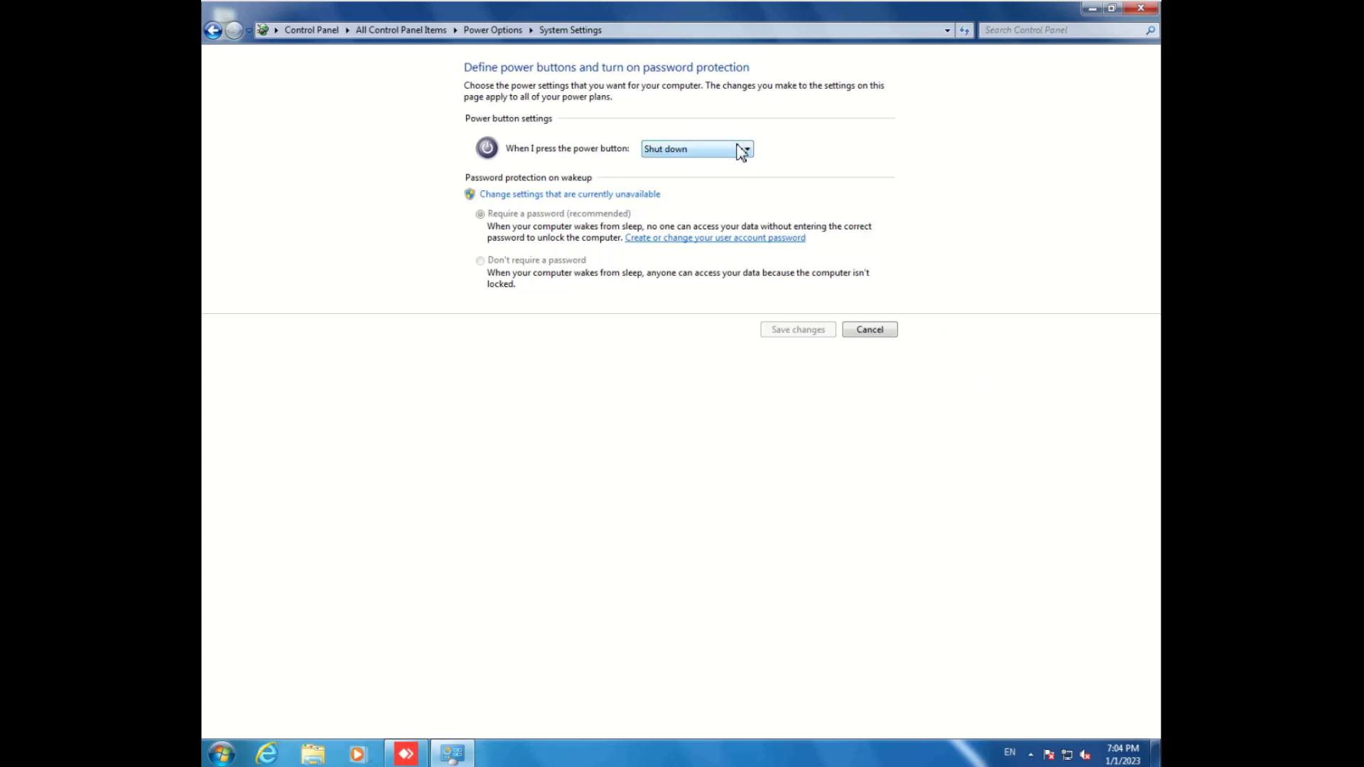
Set the power button action to Hibernate and unlock the wakeup password options.
{"action": "left_click", "coordinate": [741, 150]}
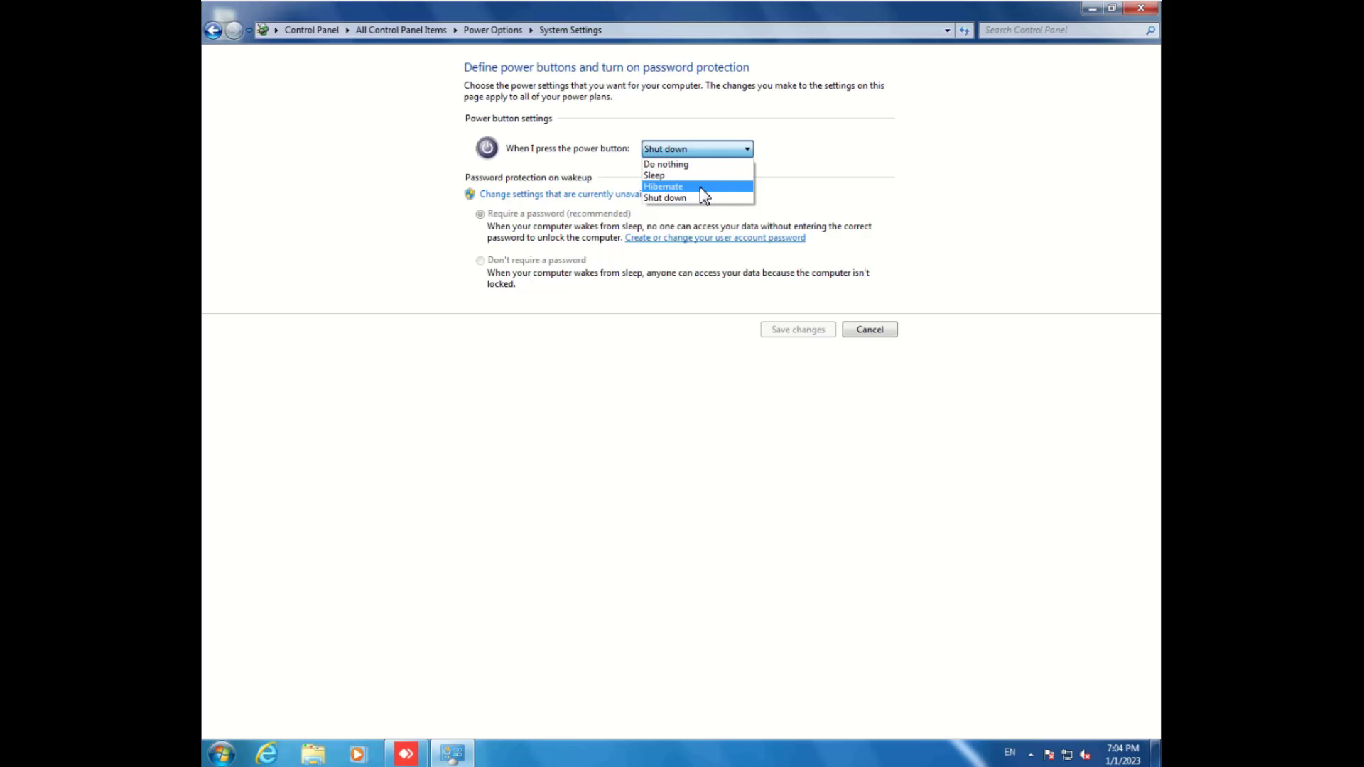
{"action": "key", "text": "Return"}
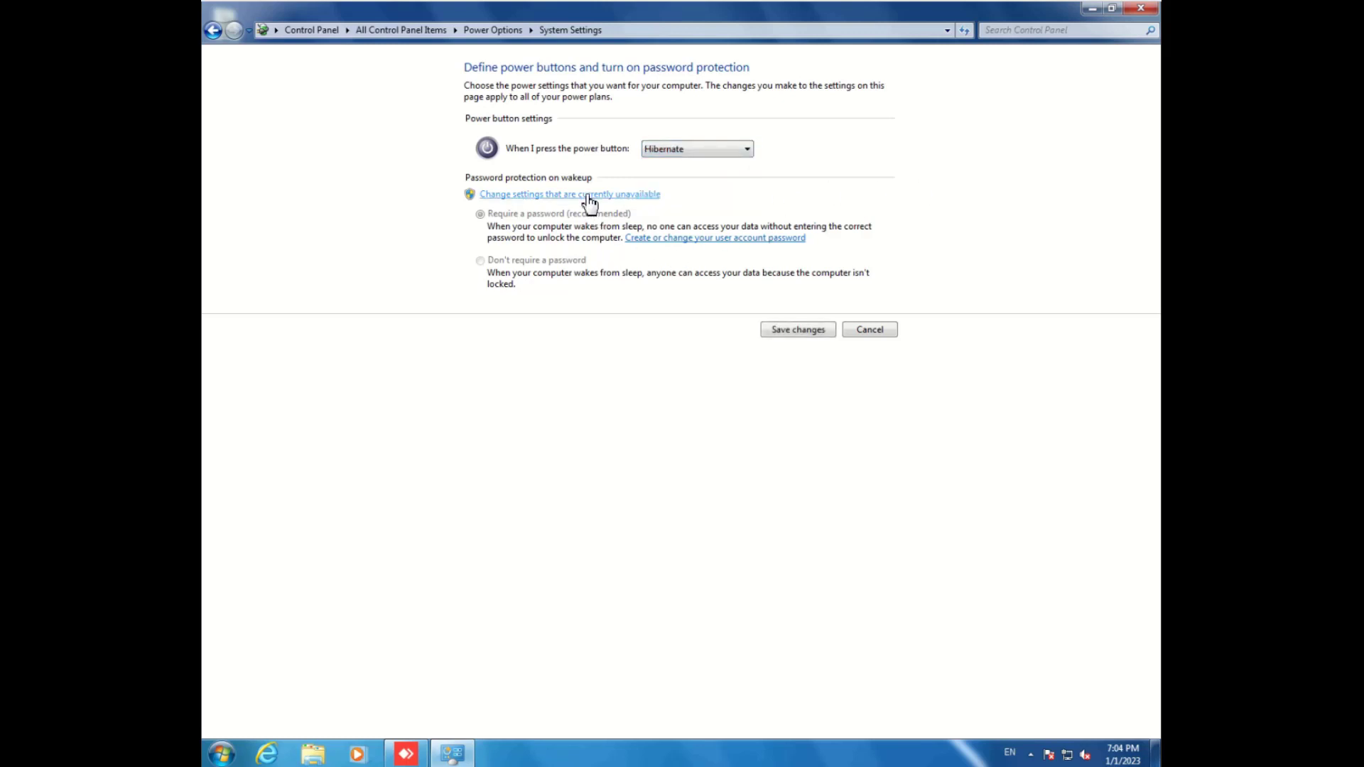
{"action": "left_click", "coordinate": [588, 195]}
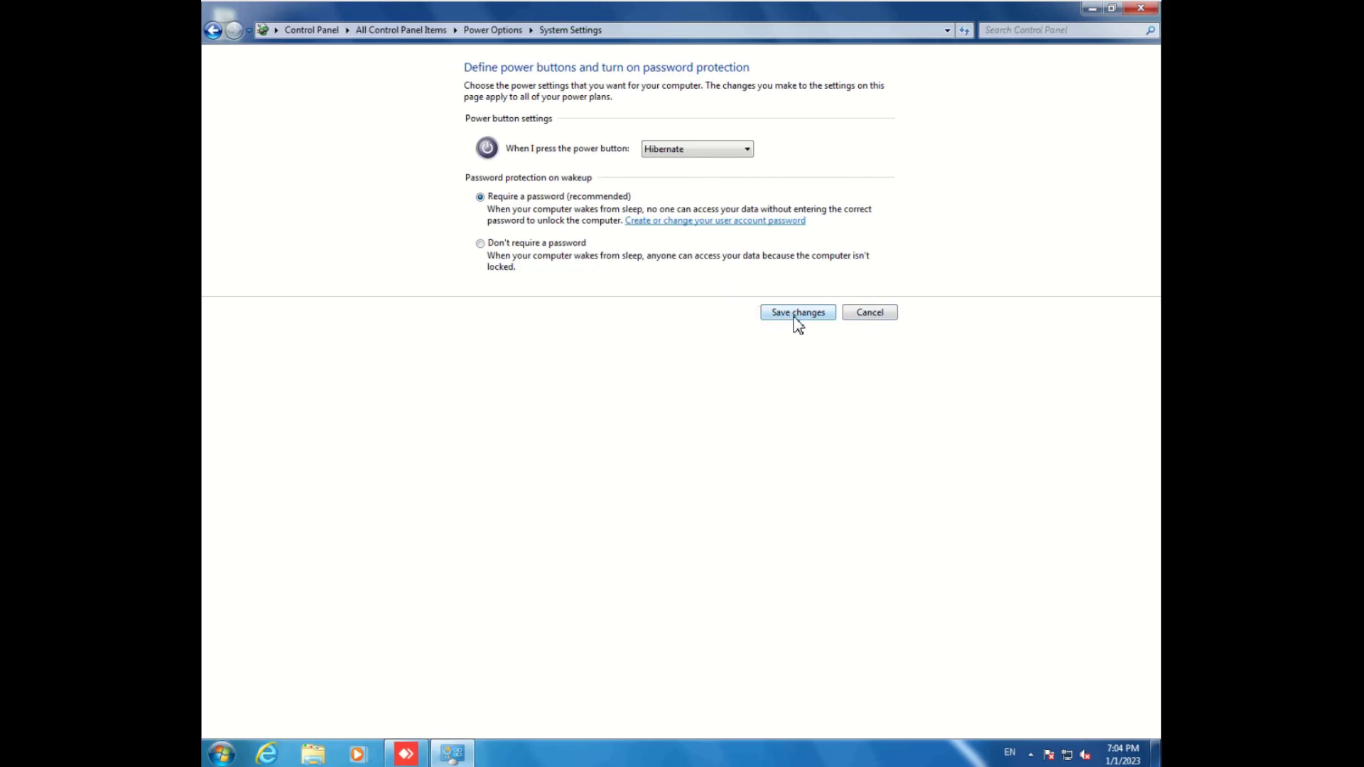
Save the Hibernate setting and reopen the power button page to confirm it.
{"action": "left_click", "coordinate": [797, 316]}
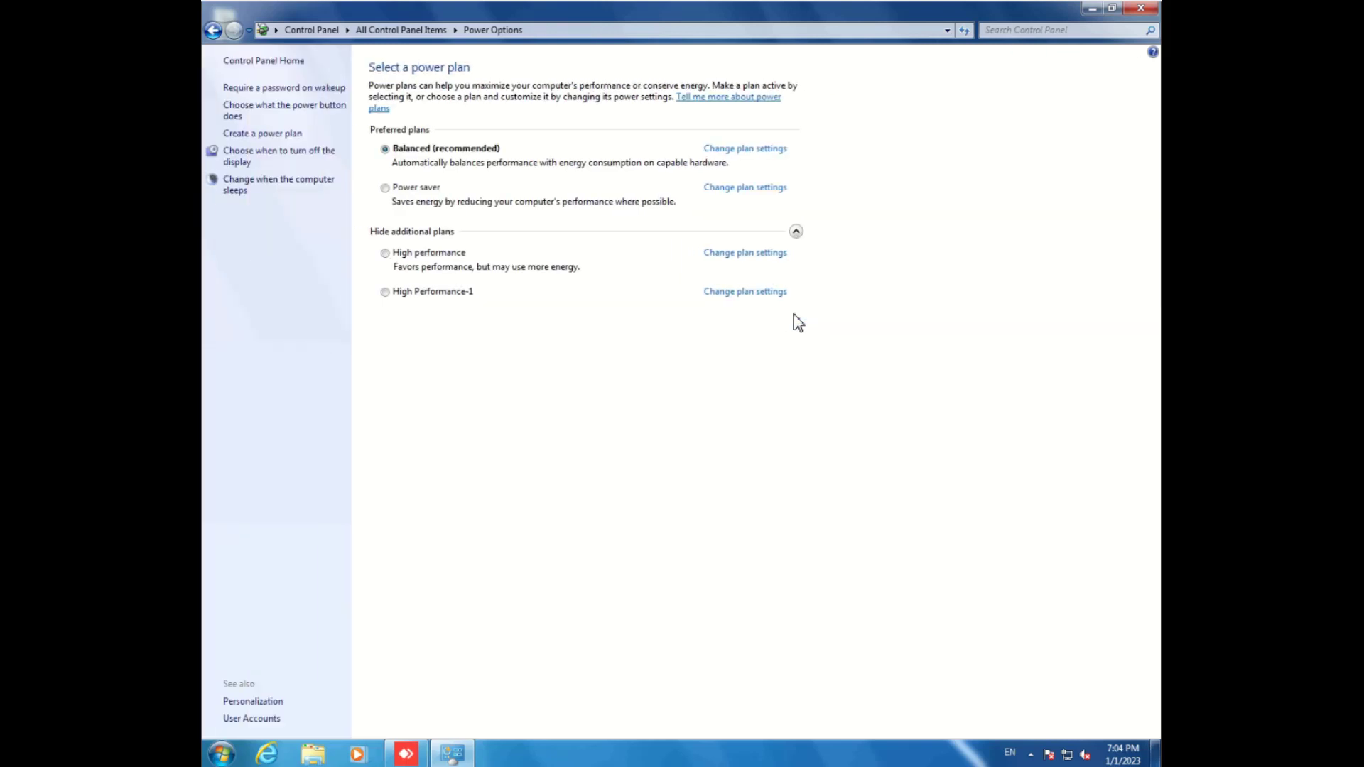
{"action": "left_click", "coordinate": [261, 109]}
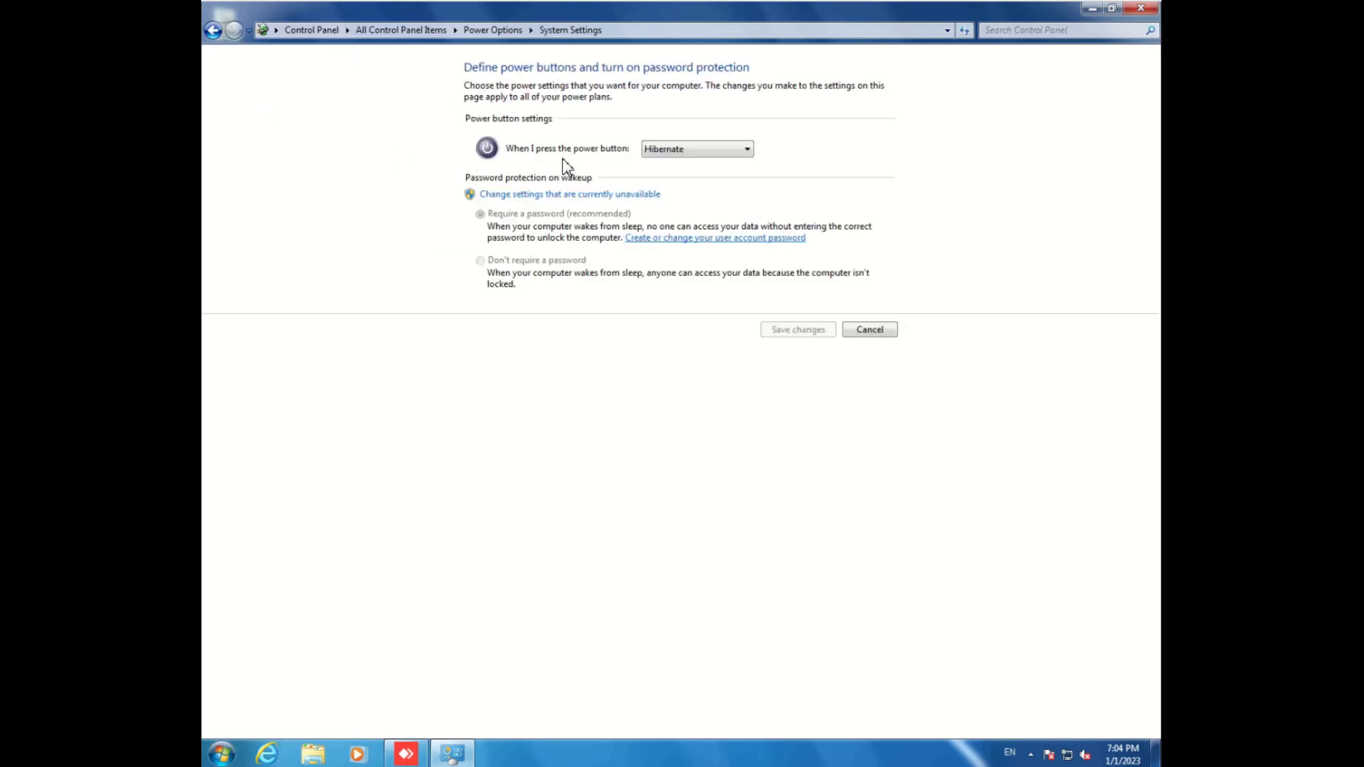